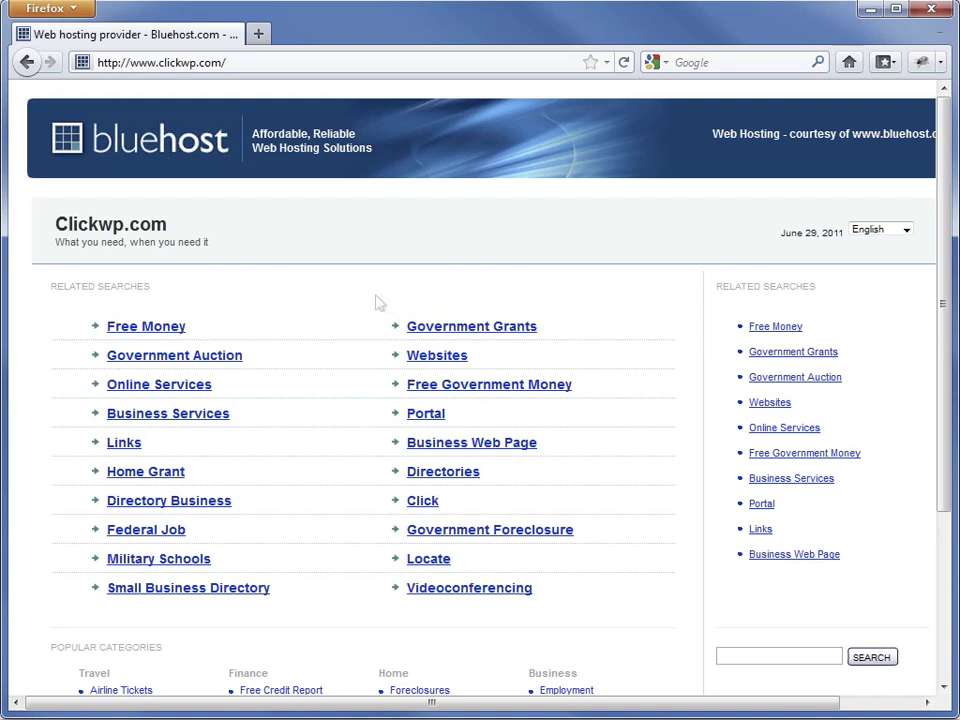
Go to bluehost.com and log in to the clickwp.com control panel with the account password
click(335, 62)
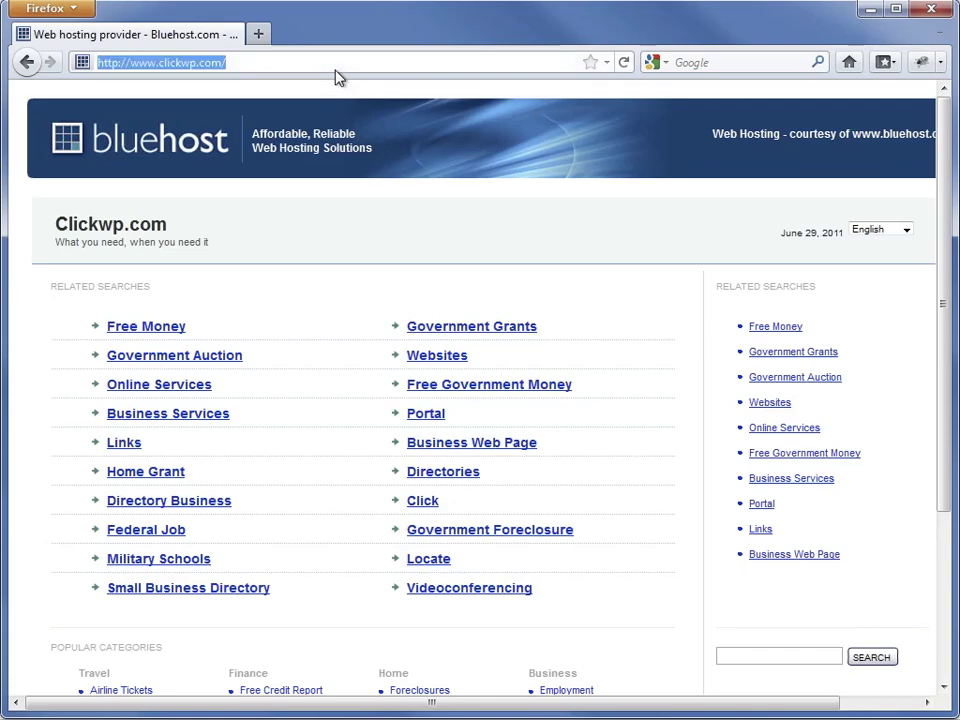
text(bluehost.com)
key(Return)
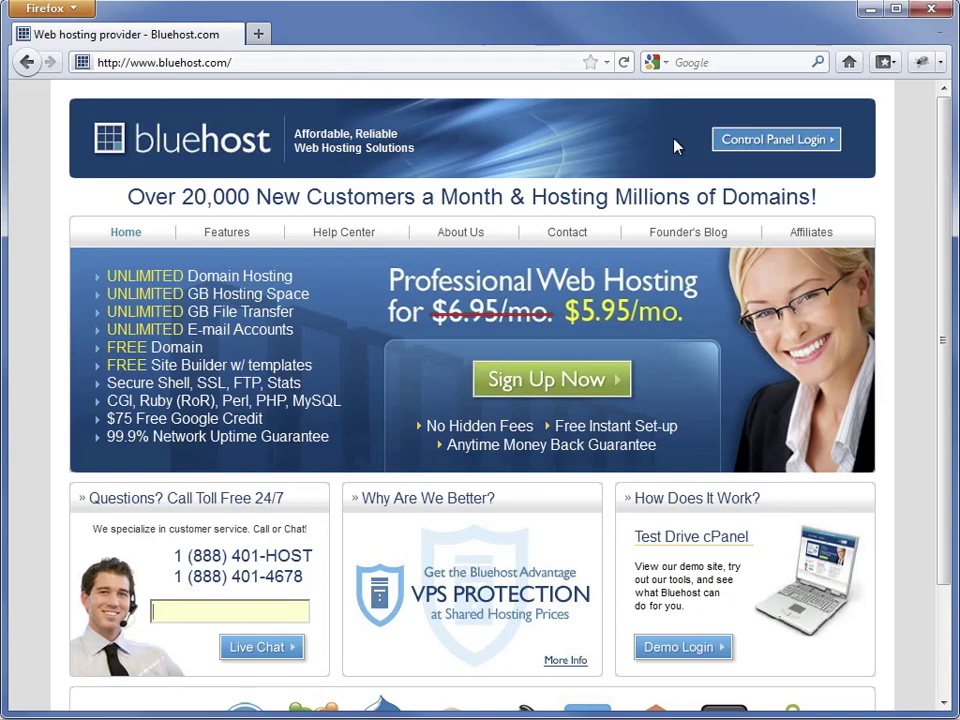
click(754, 147)
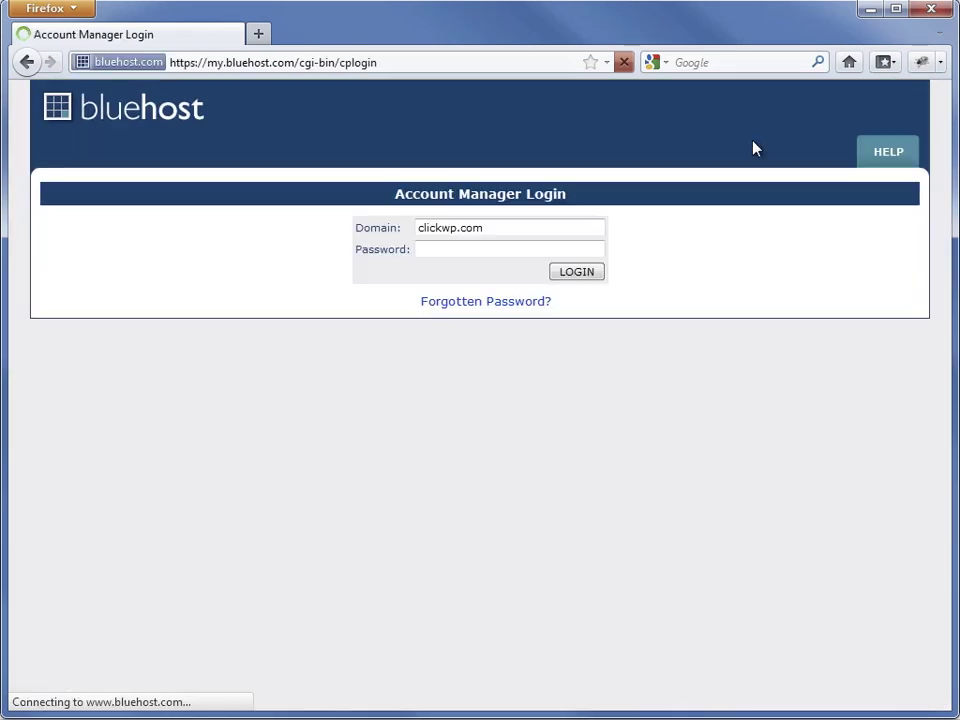
click(506, 249)
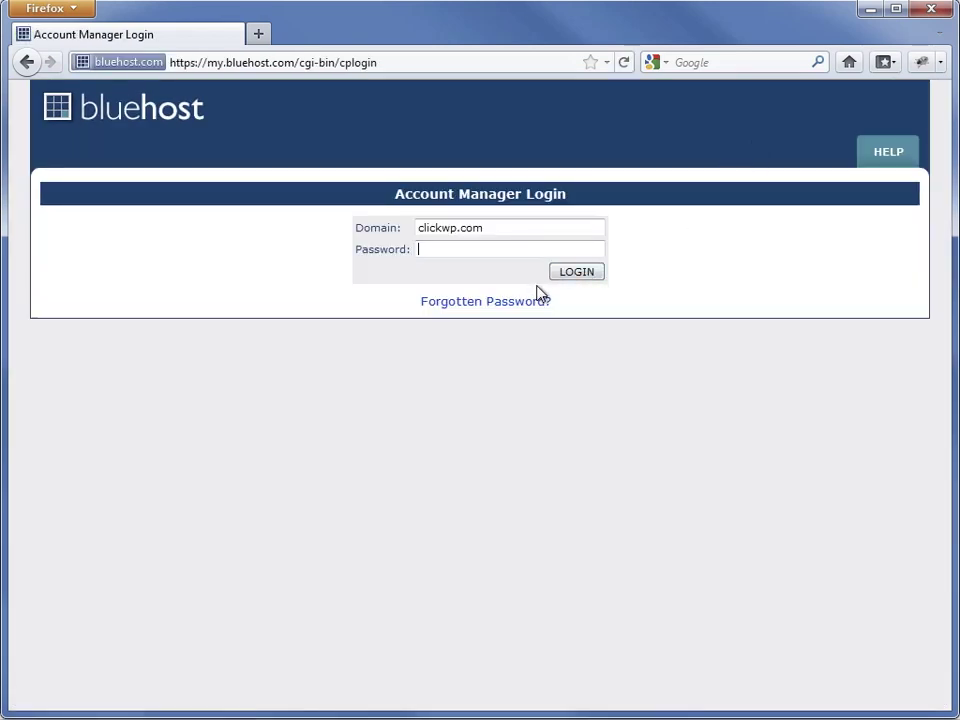
key(ctrl+v)
click(576, 279)
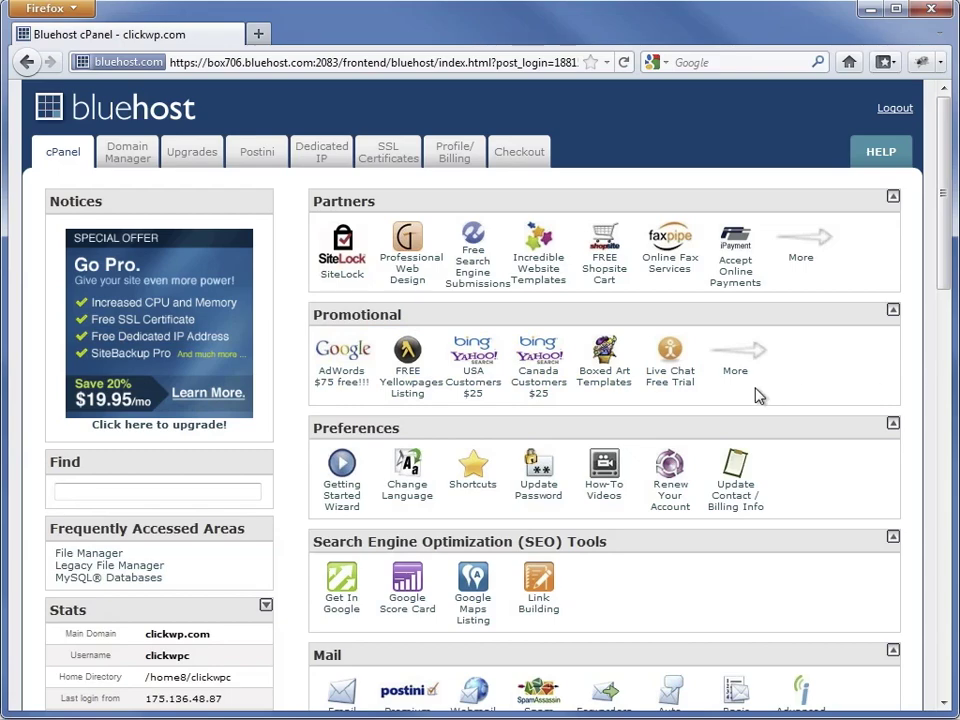
Launch File Manager from the Files section to browse the site's public_html folder
scroll(755, 395, down, 12)
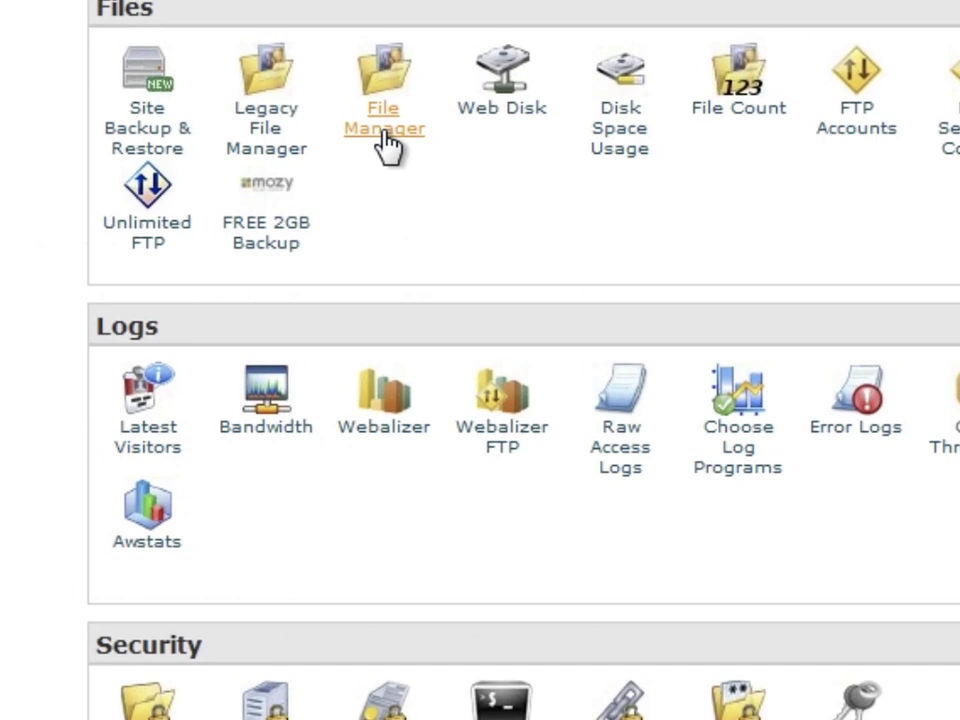
click(416, 185)
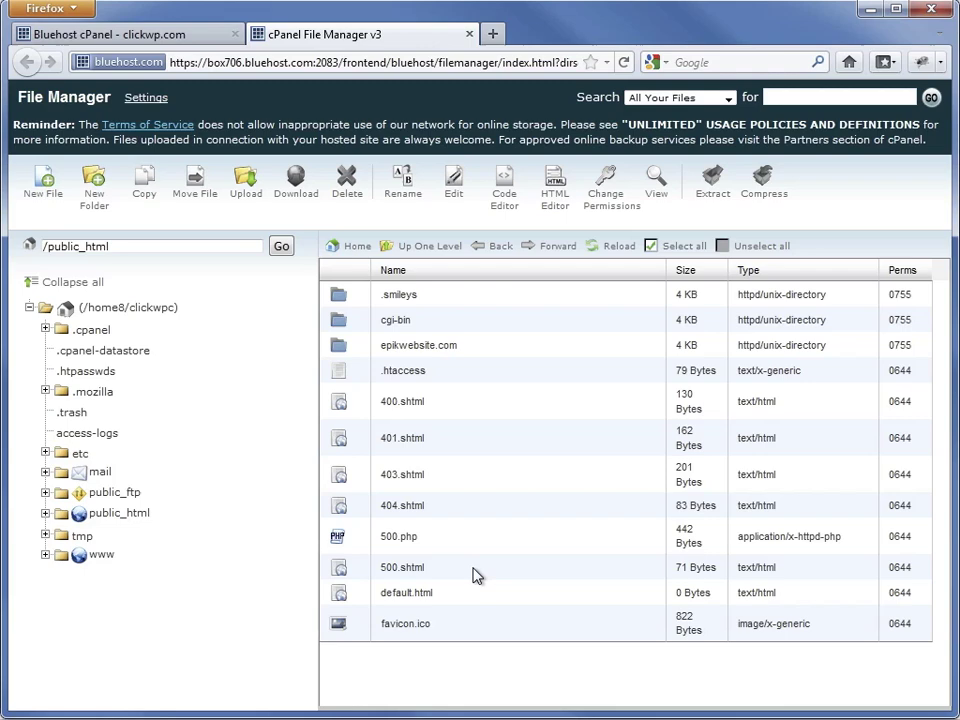
Delete the 11 placeholder files and cgi-bin from public_html, keeping only the epikwebsite.com folder
click(668, 250)
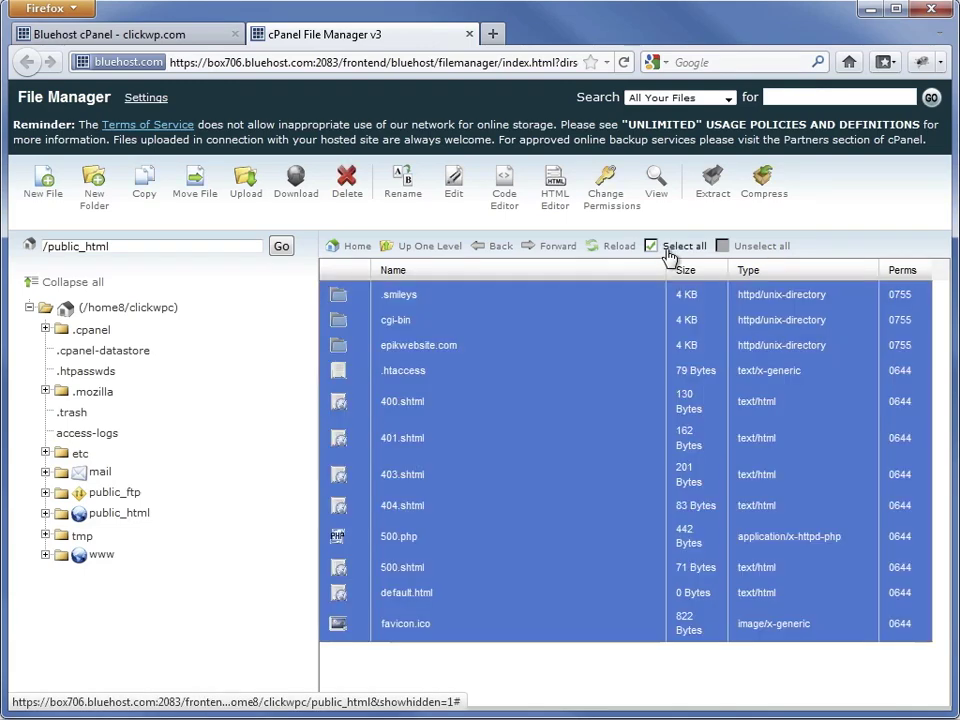
ctrl+click(345, 346)
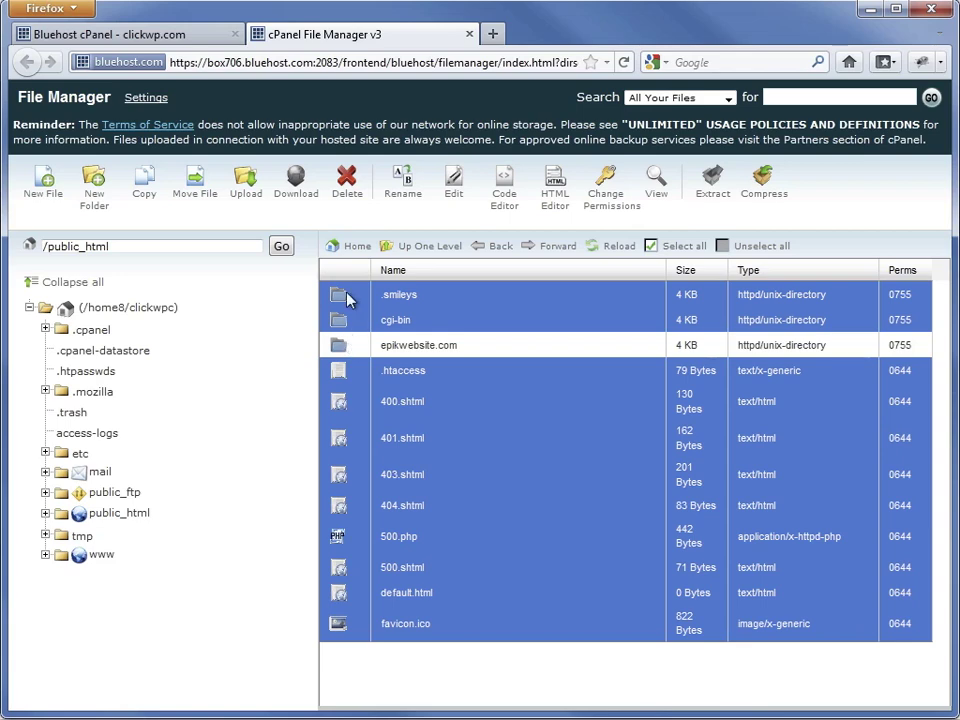
click(347, 190)
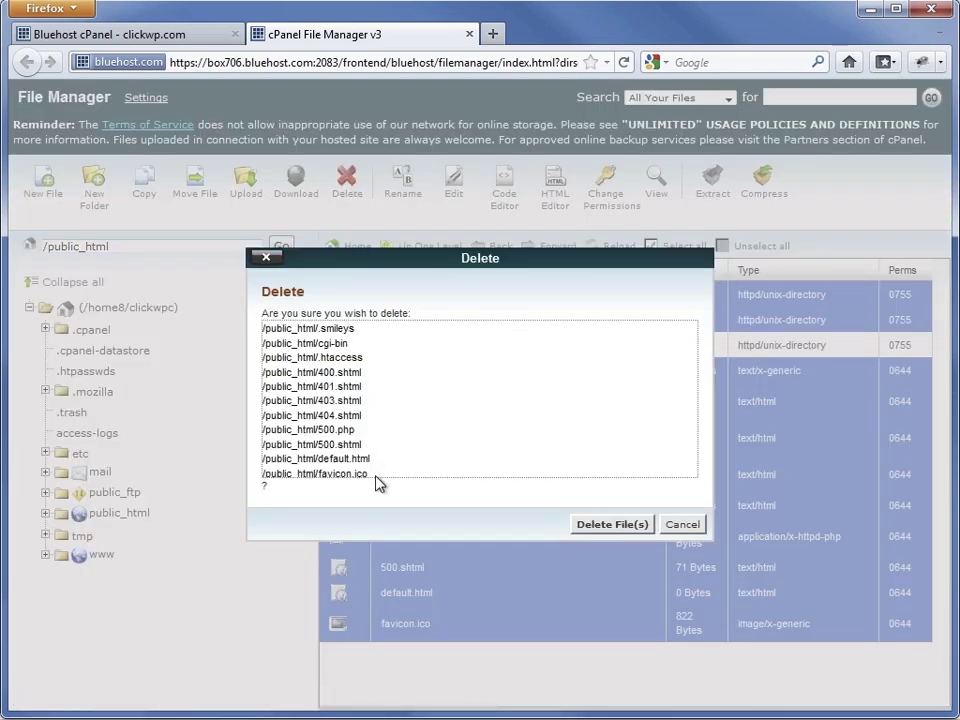
click(592, 522)
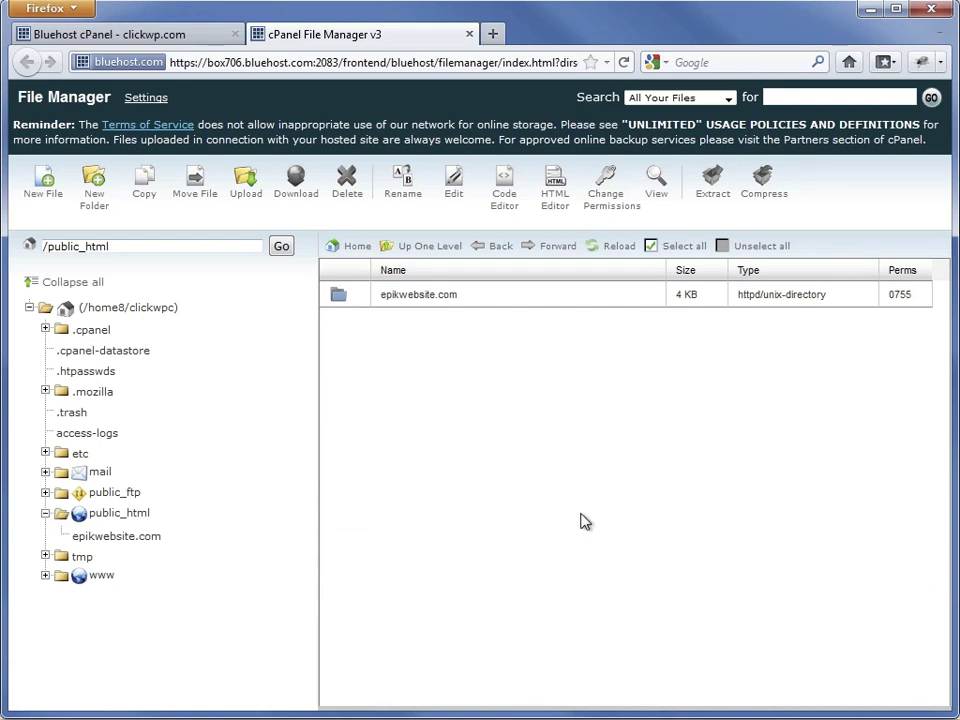
click(410, 68)
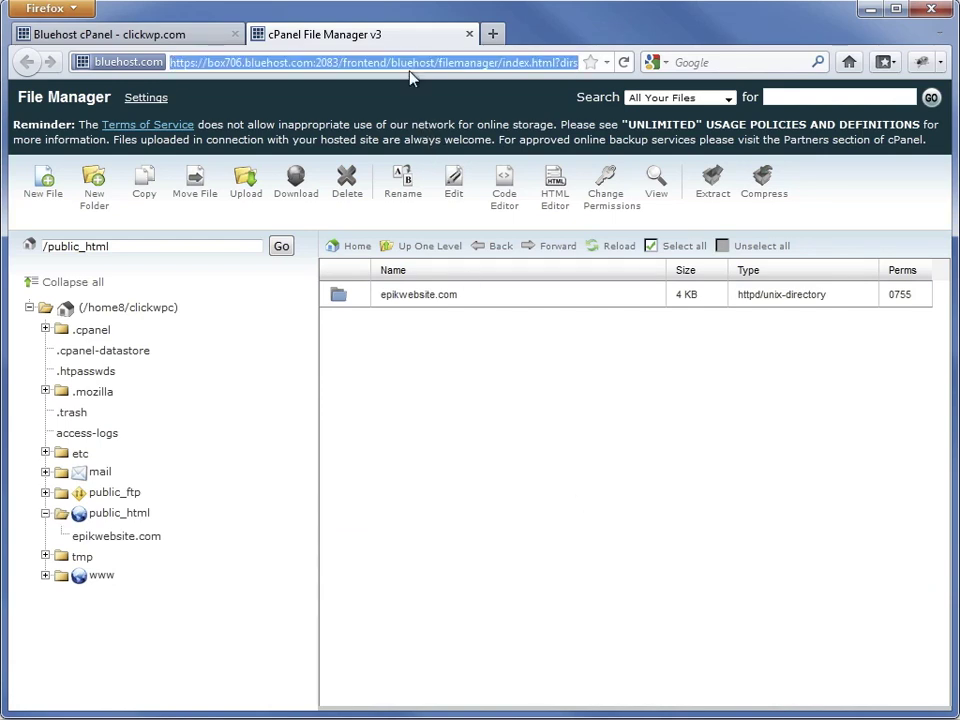
Load clickwp.com to confirm it now shows only an empty 'Index of /' listing
text(clickwp.co)
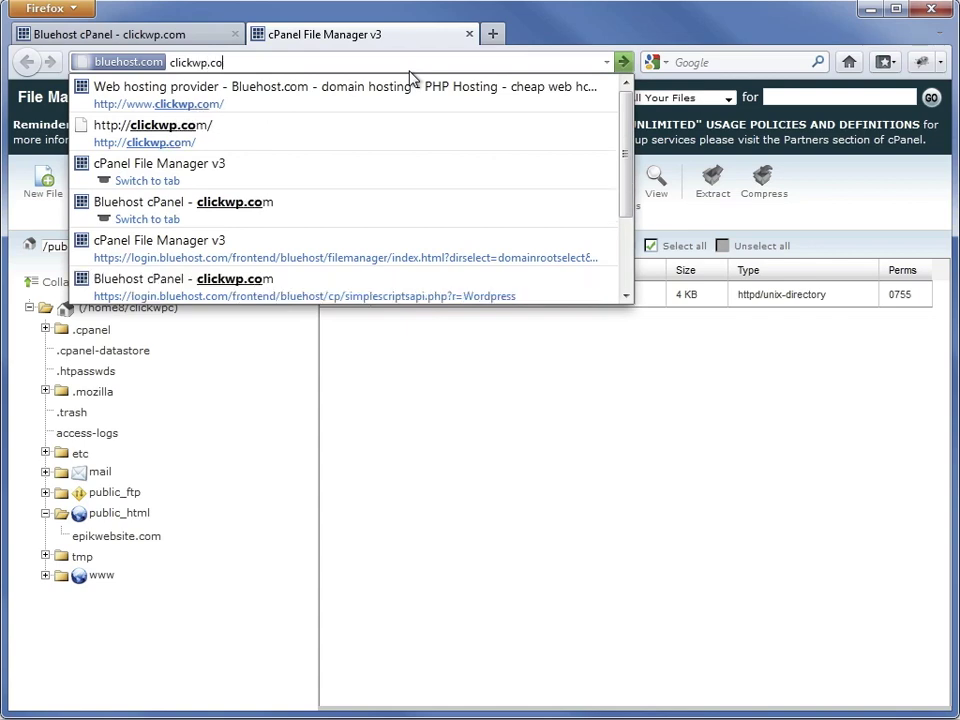
text(m)
key(Return)
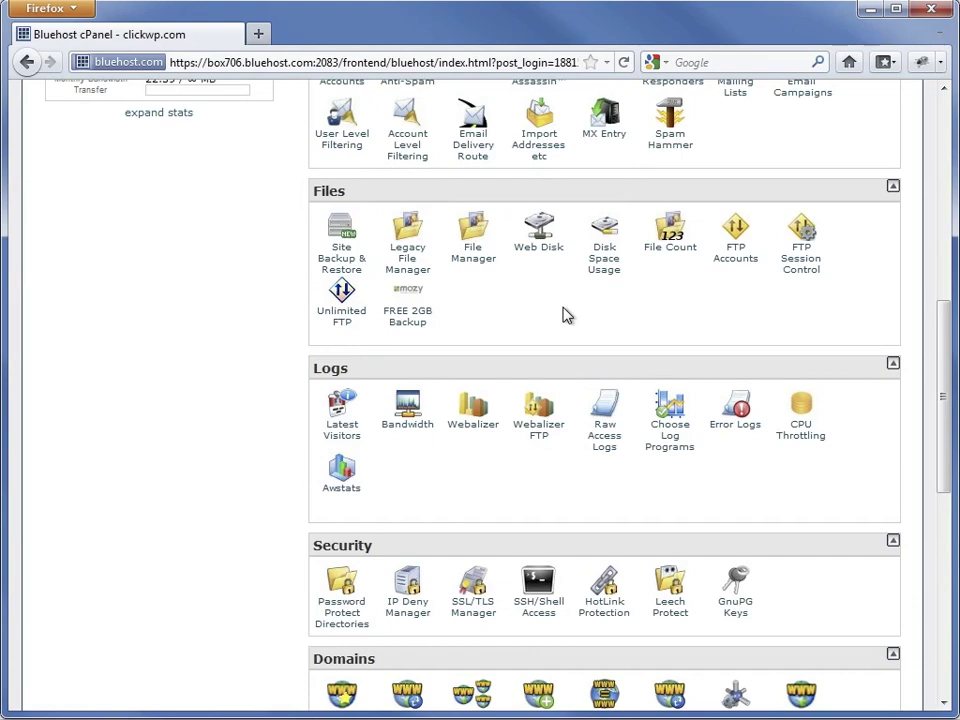
Launch the SimpleScripts WordPress installer from the Software/Services section of cPanel
scroll(563, 316, down, 10)
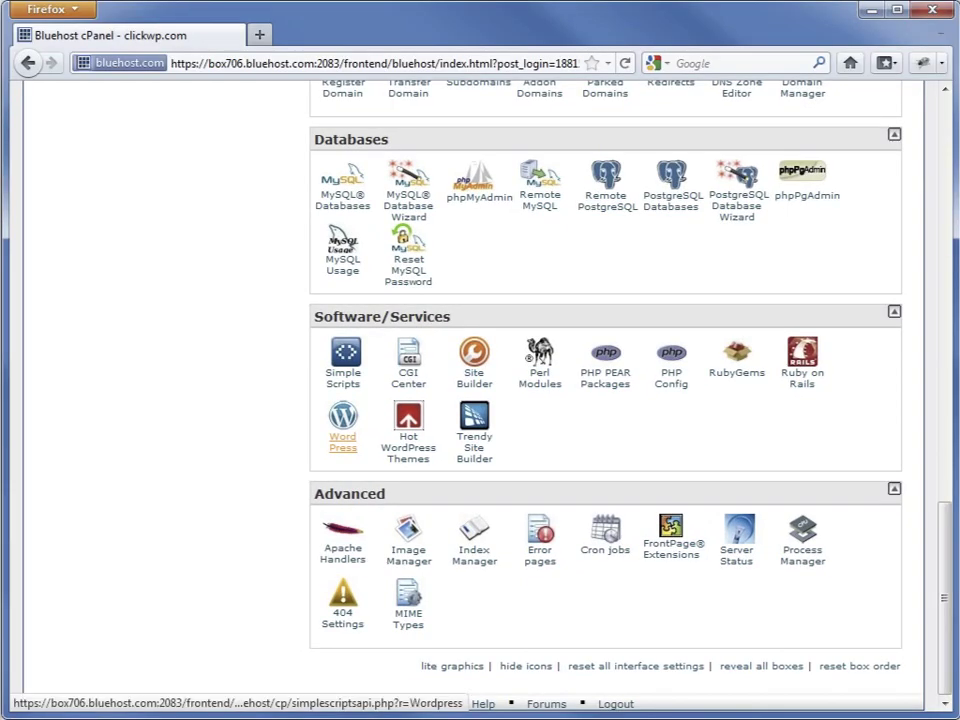
click(343, 441)
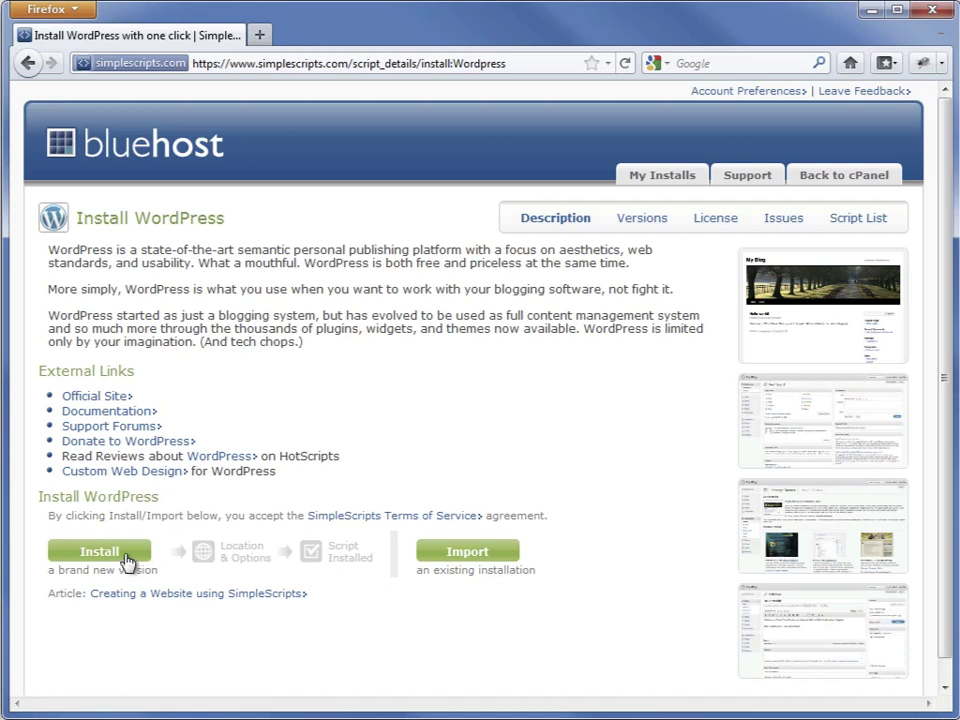
click(100, 552)
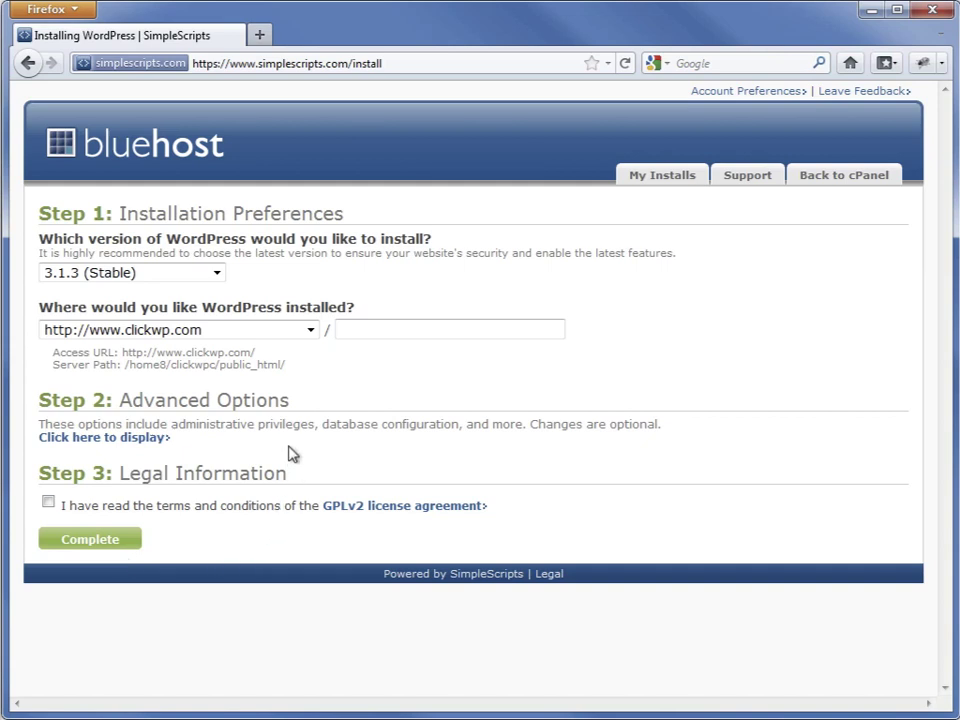
click(310, 334)
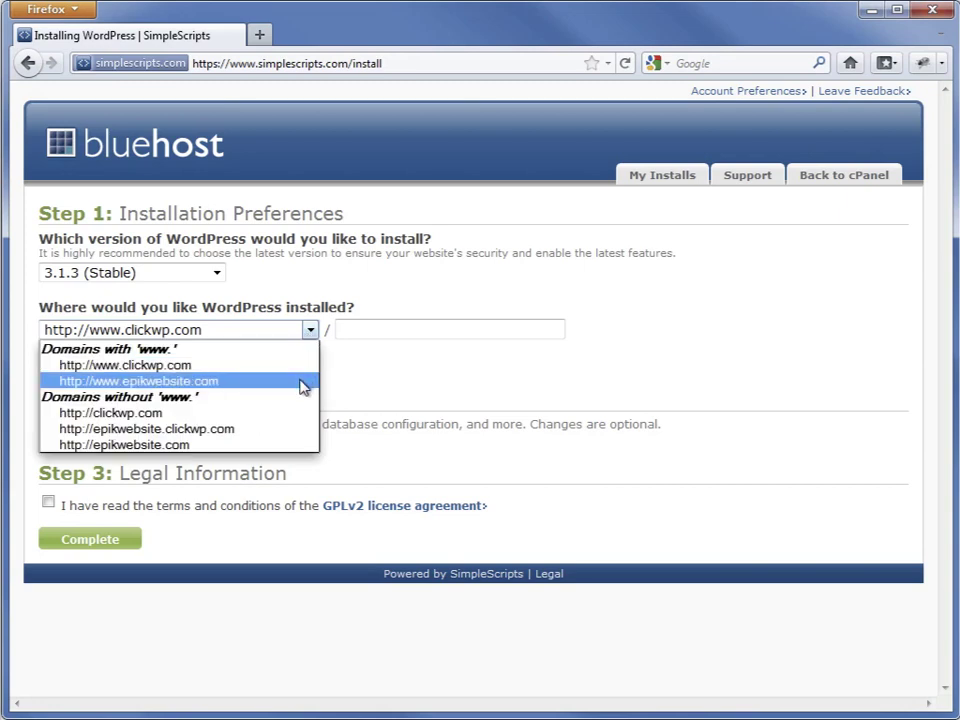
click(345, 334)
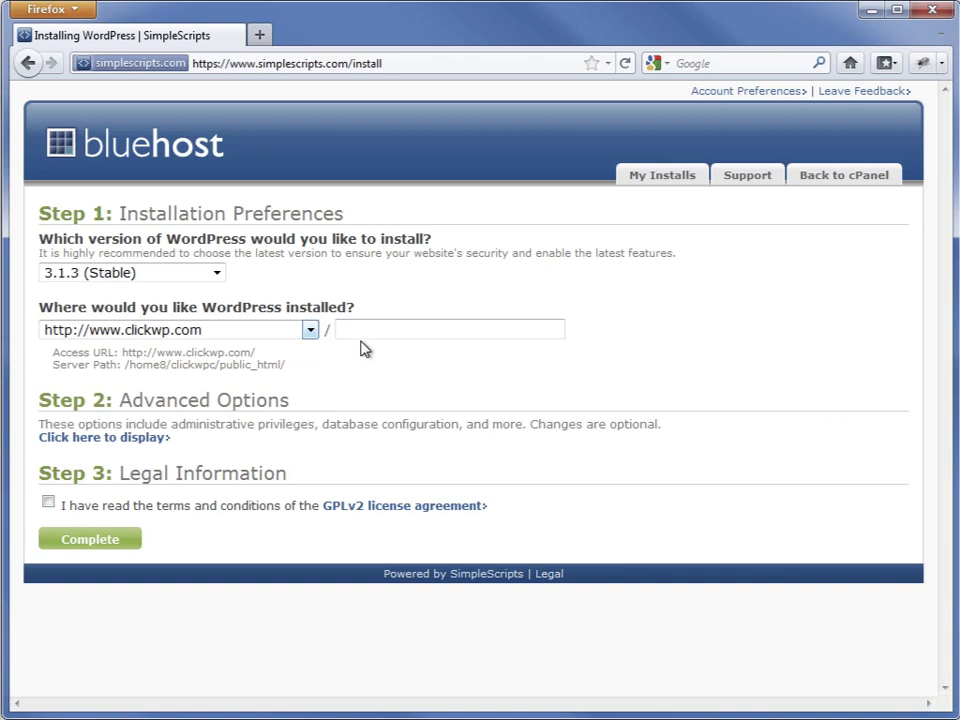
click(362, 330)
text(blog)
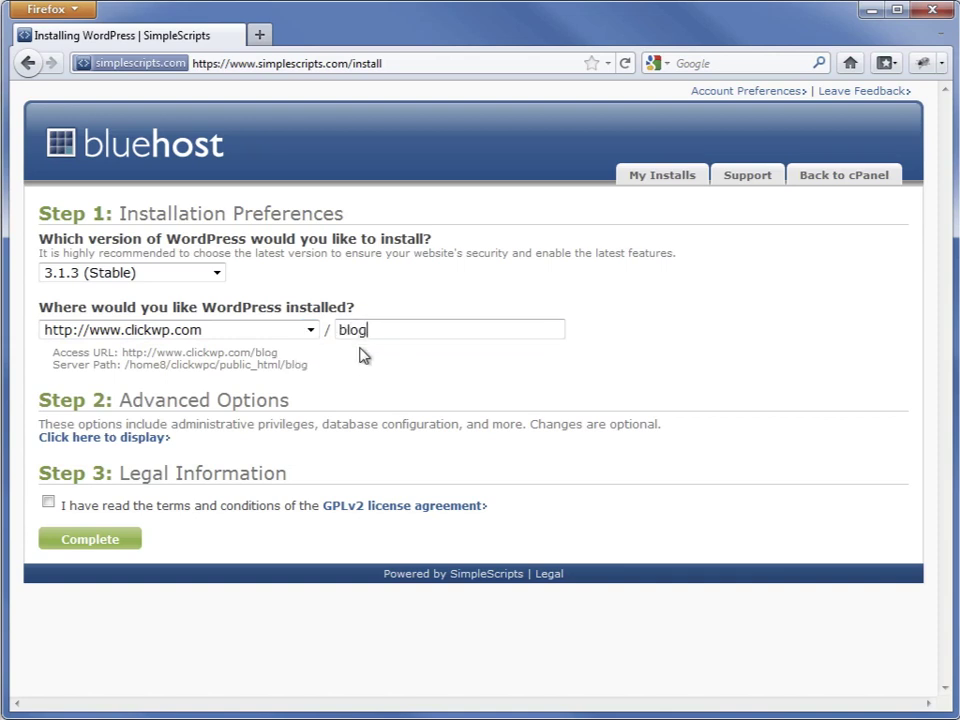
key(BackSpace)
key(BackSpace)
key(BackSpace)
key(BackSpace)
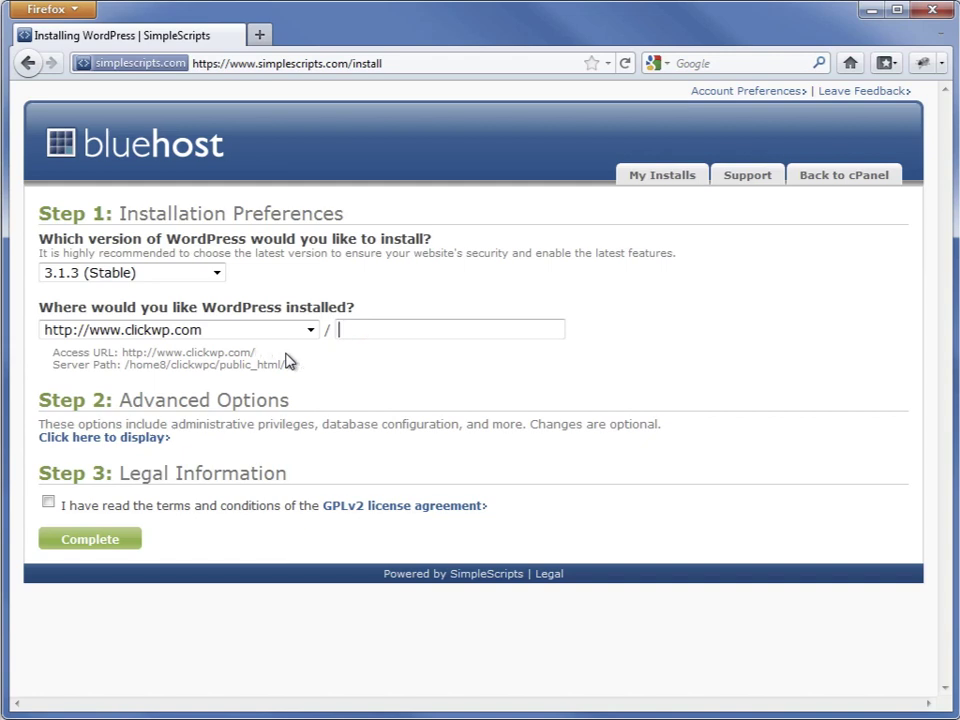
Reveal the advanced options and rename the site from 'My Blog' to 'Click Demo'
click(137, 441)
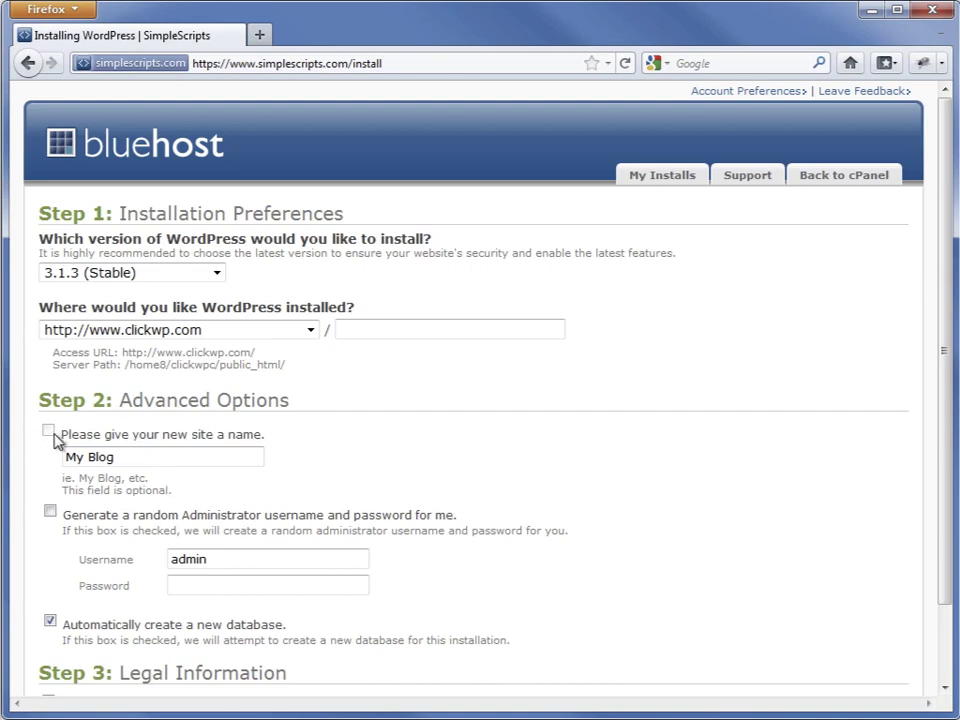
triple_click(84, 456)
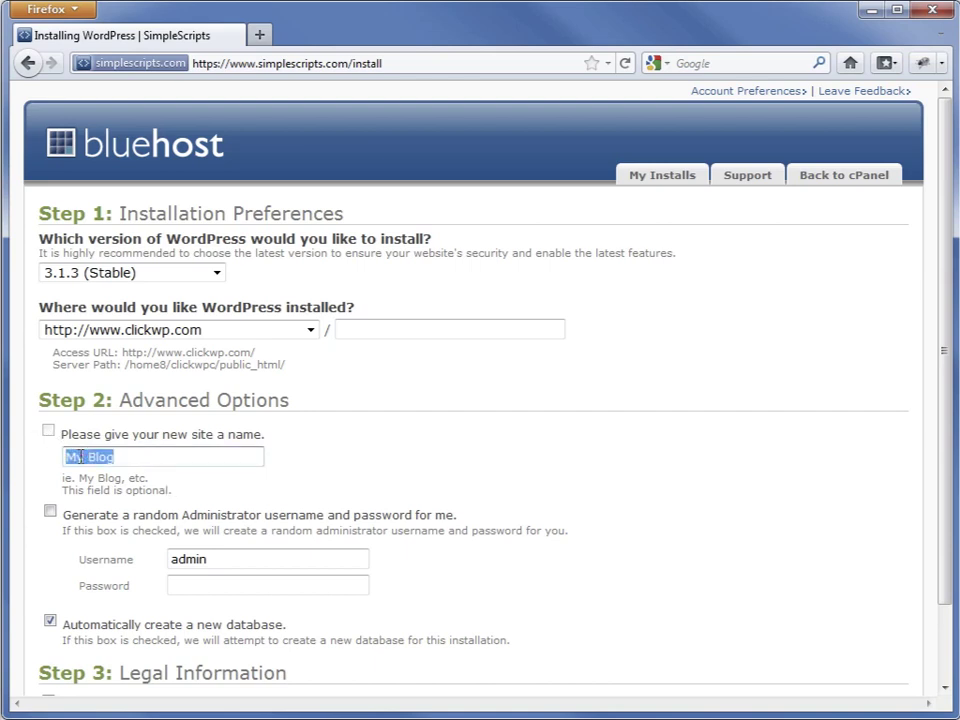
text(Click Demo)
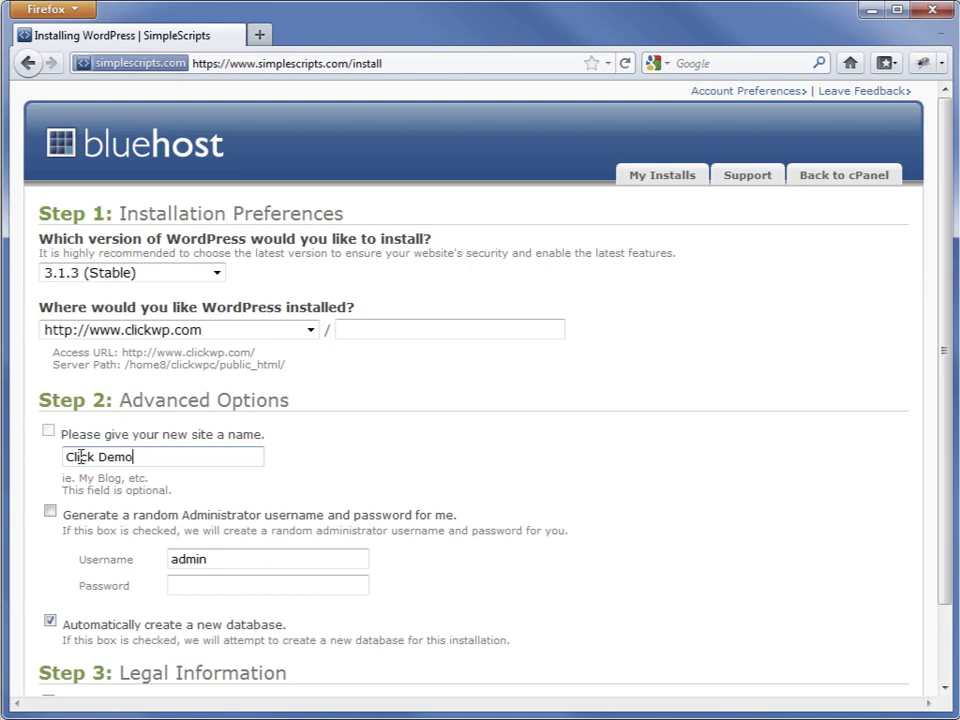
Enter the admin username and password, and accept the GPLv2 license terms
double_click(190, 561)
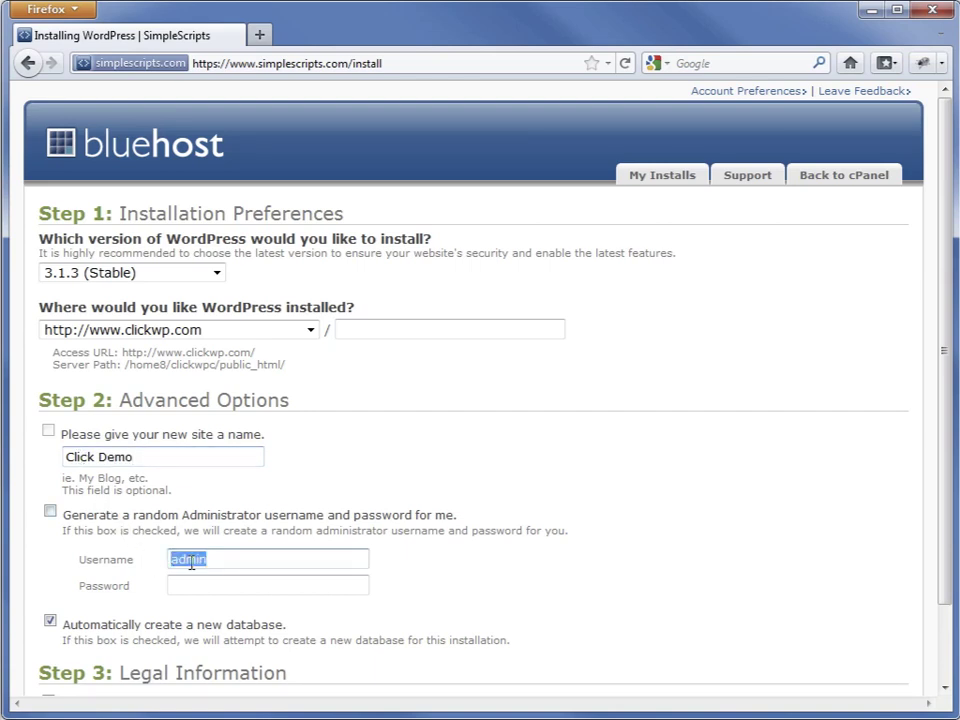
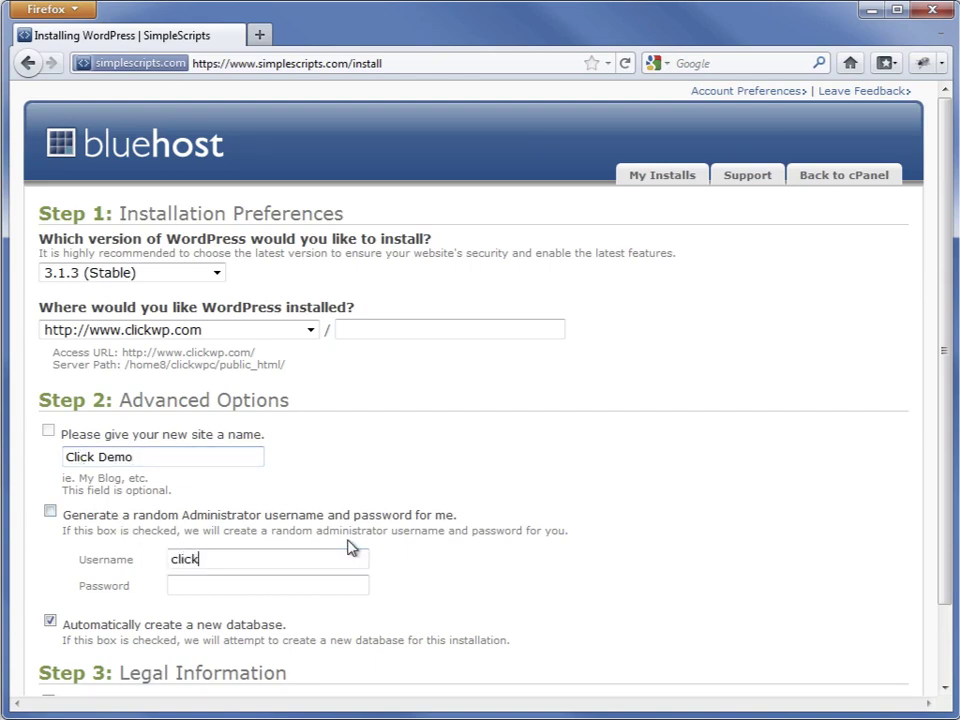
key(Tab)
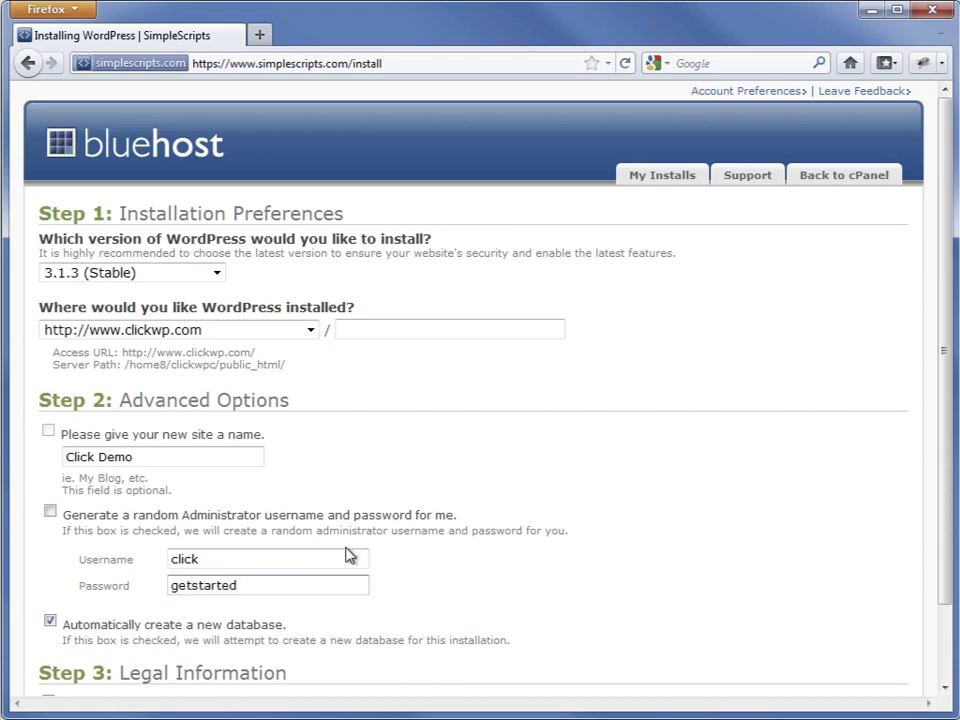
scroll(348, 548, down, 3)
click(48, 615)
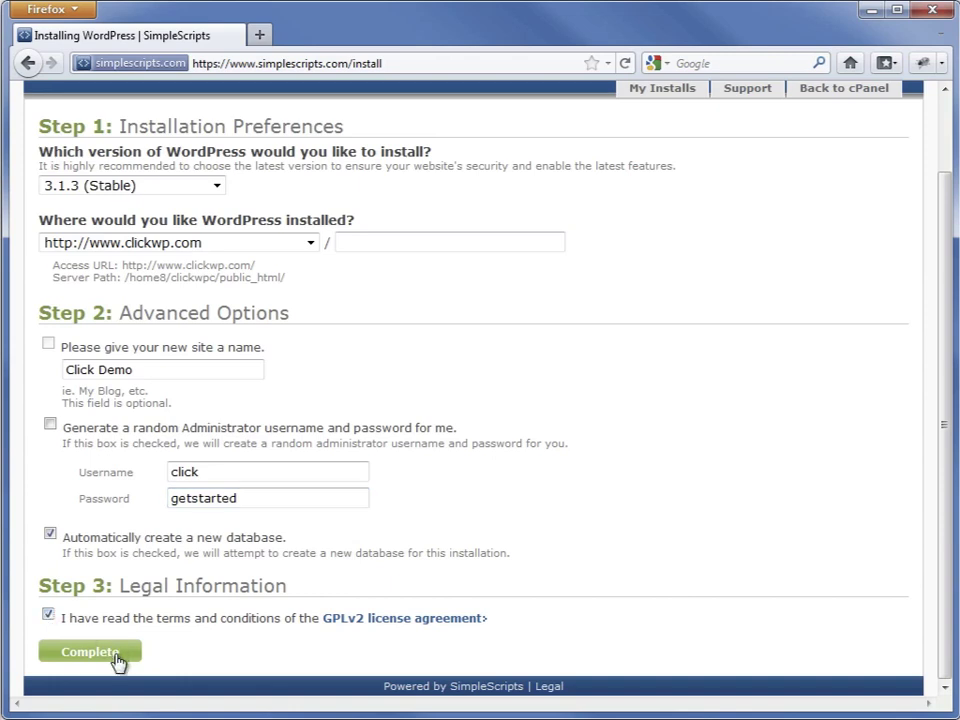
click(92, 652)
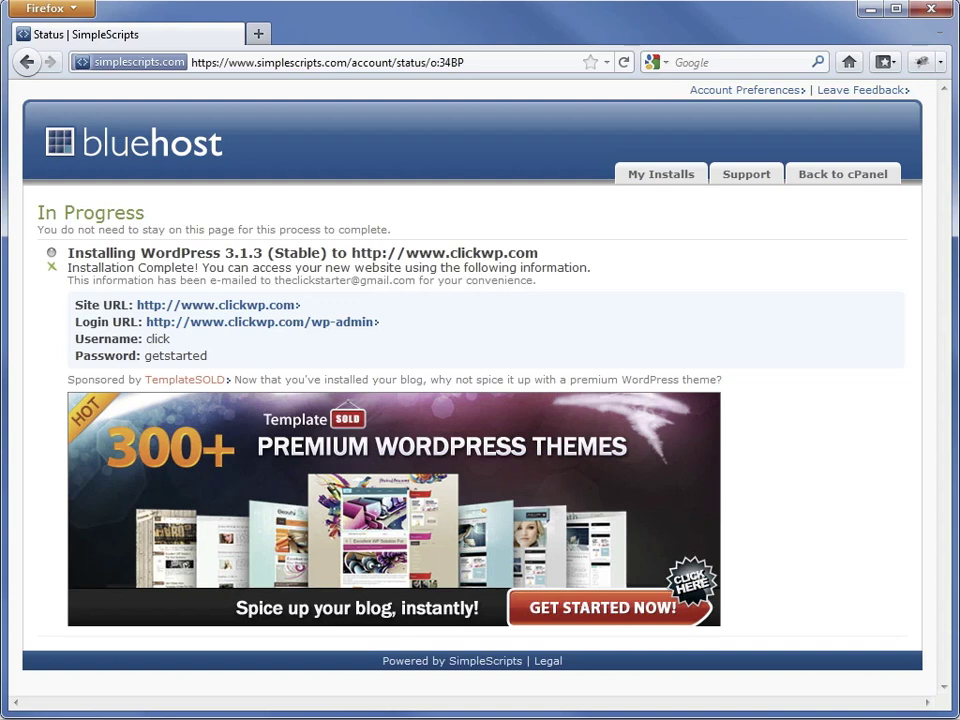
Load clickwp.com and scroll through the Click Demo site and its Hello world! post
click(369, 65)
text(clickwp.com)
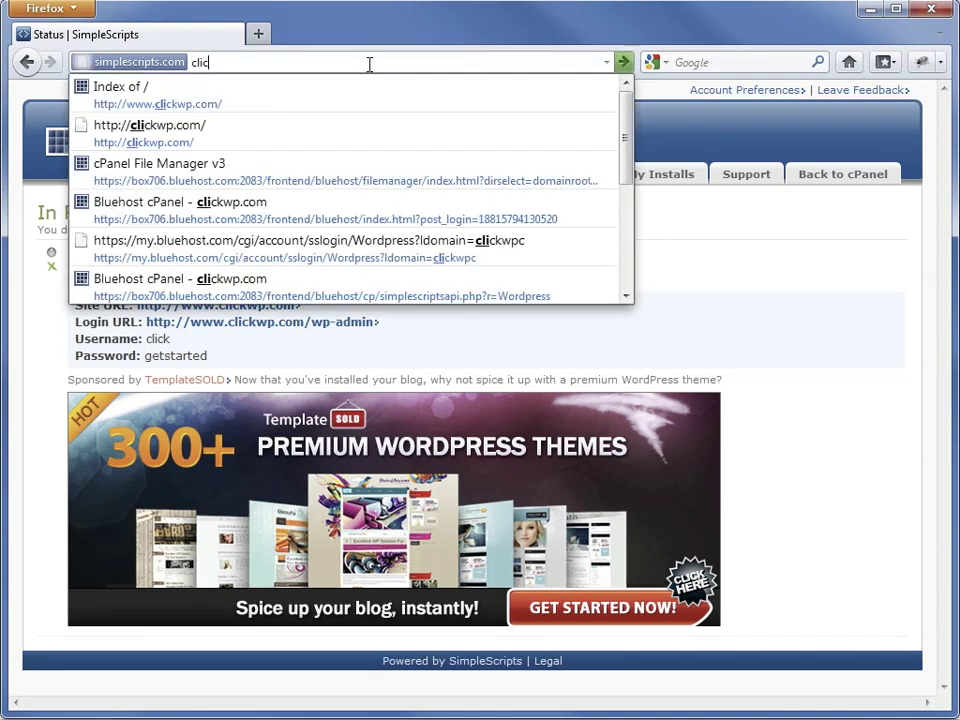
key(Return)
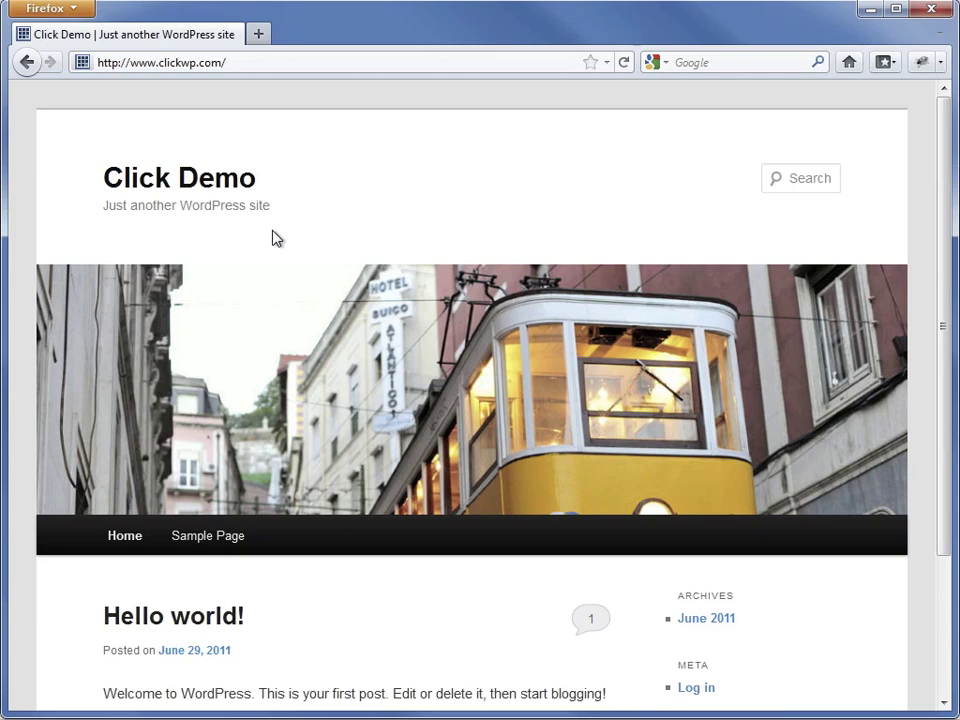
scroll(298, 461, down, 3)
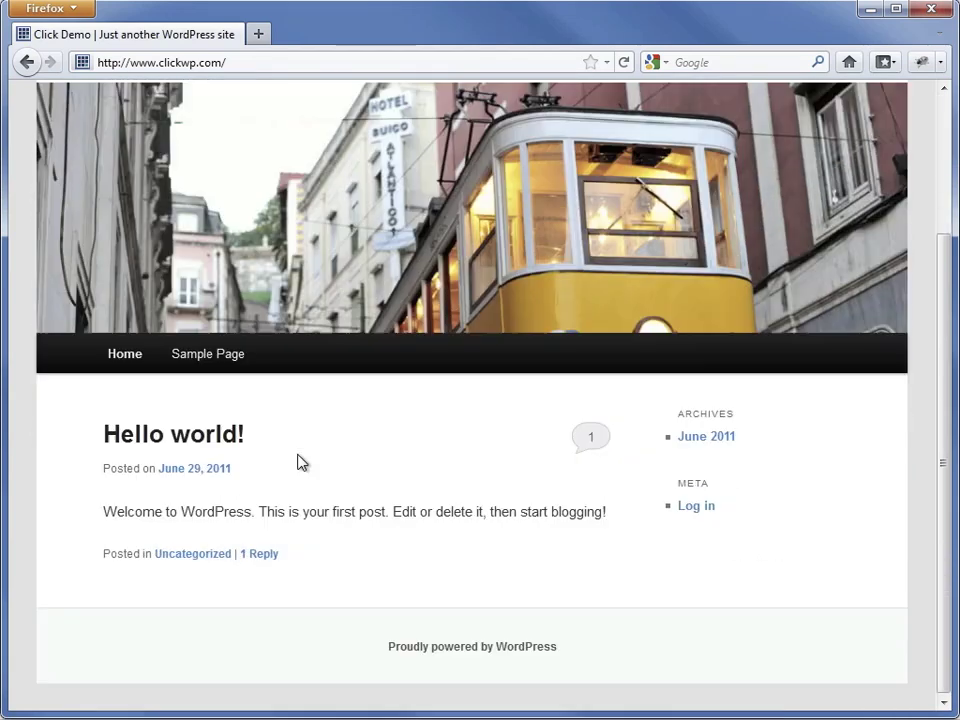
scroll(298, 461, up, 3)
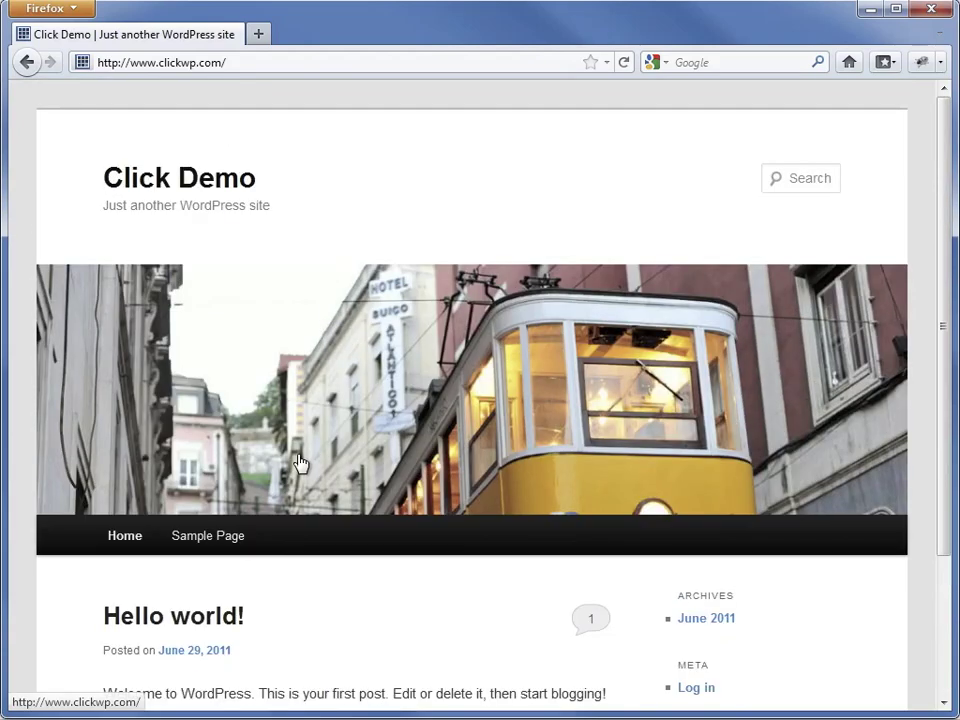